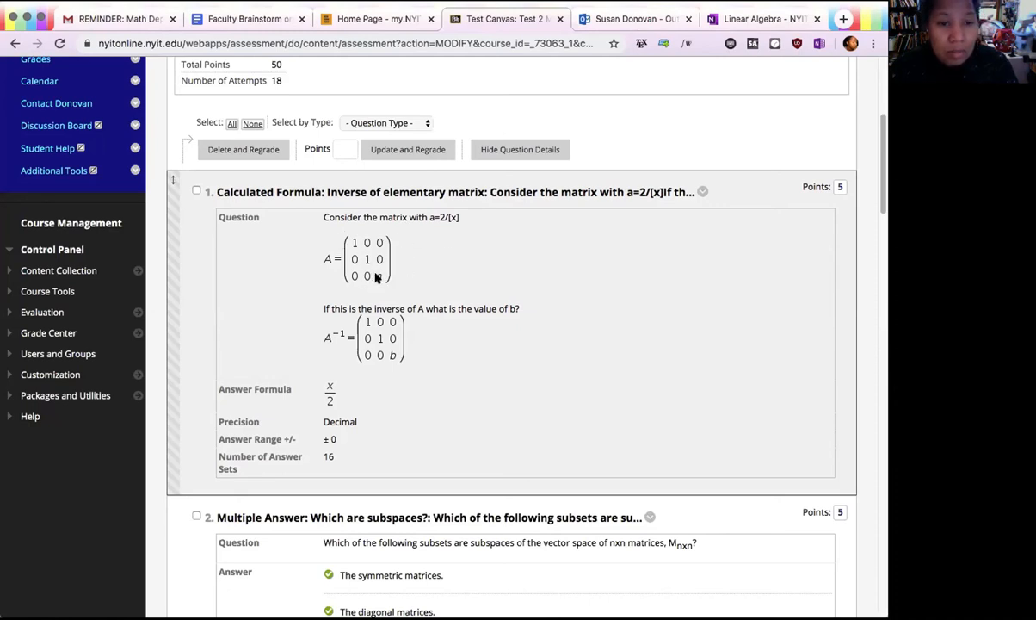
- Create a Calculated Formula question in the empty "test test" test
scroll(408, 335, up, 7)
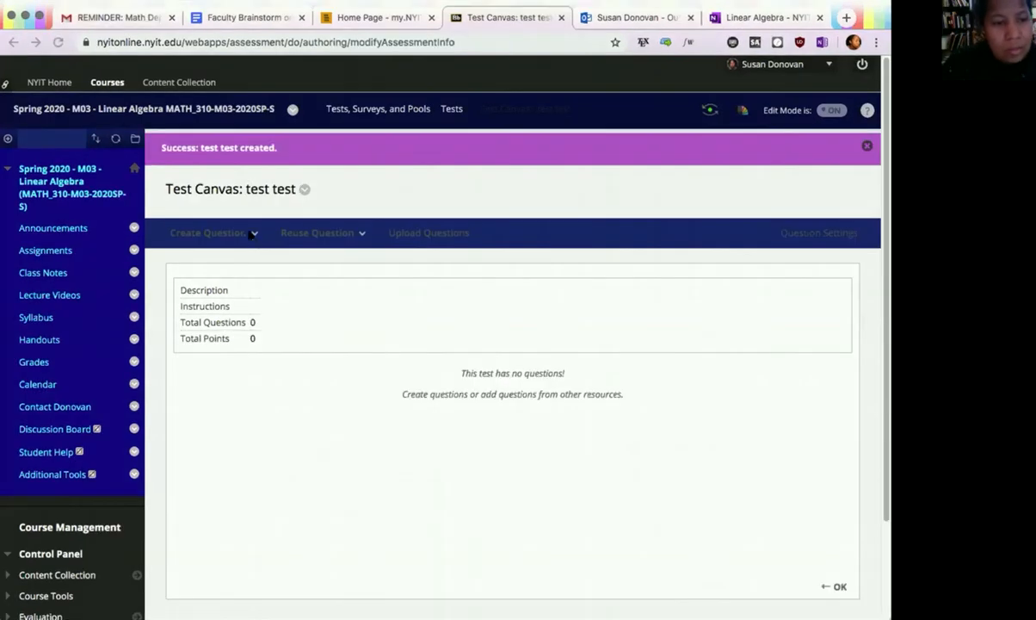
click(237, 235)
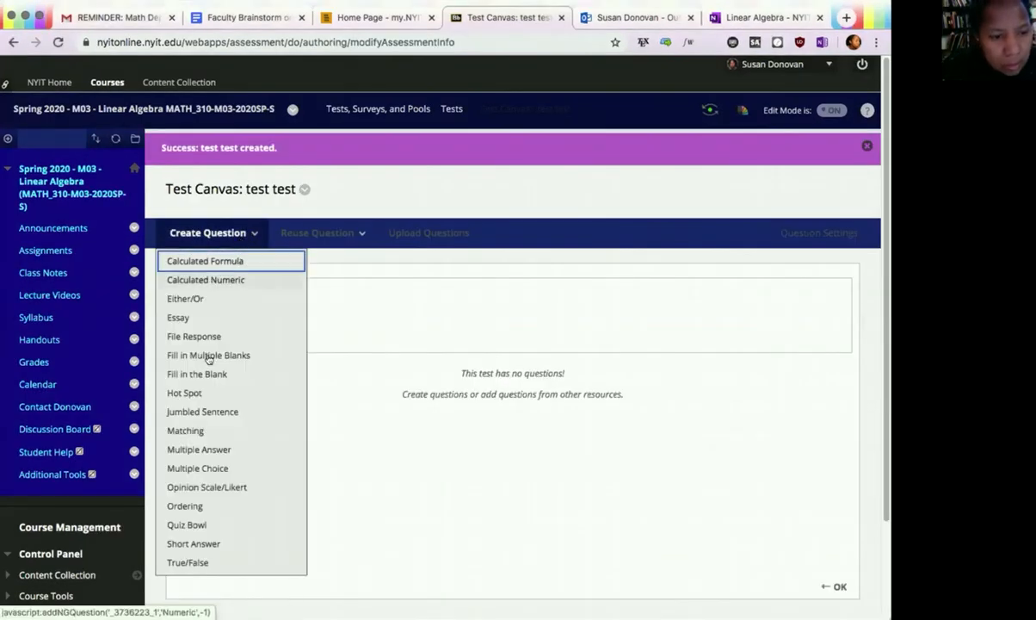
click(251, 265)
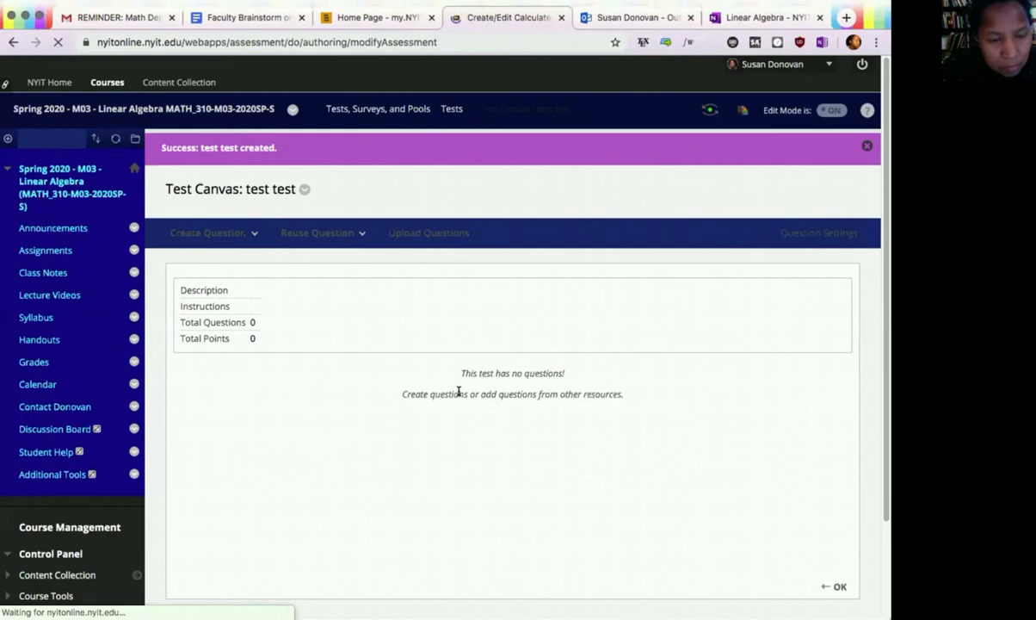
scroll(459, 394, down, 2)
scroll(459, 397, down, 1)
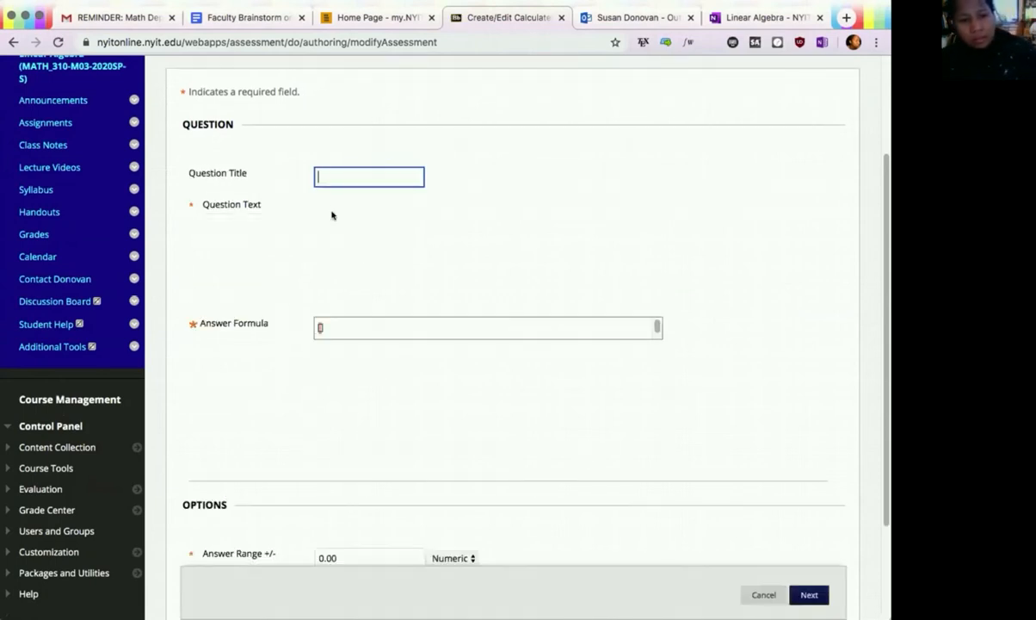
- Title the question "Factoring" and enter the question text "If: [a]x-[b]y = [a](x - my) find the value of m."
click(340, 177)
click(340, 177)
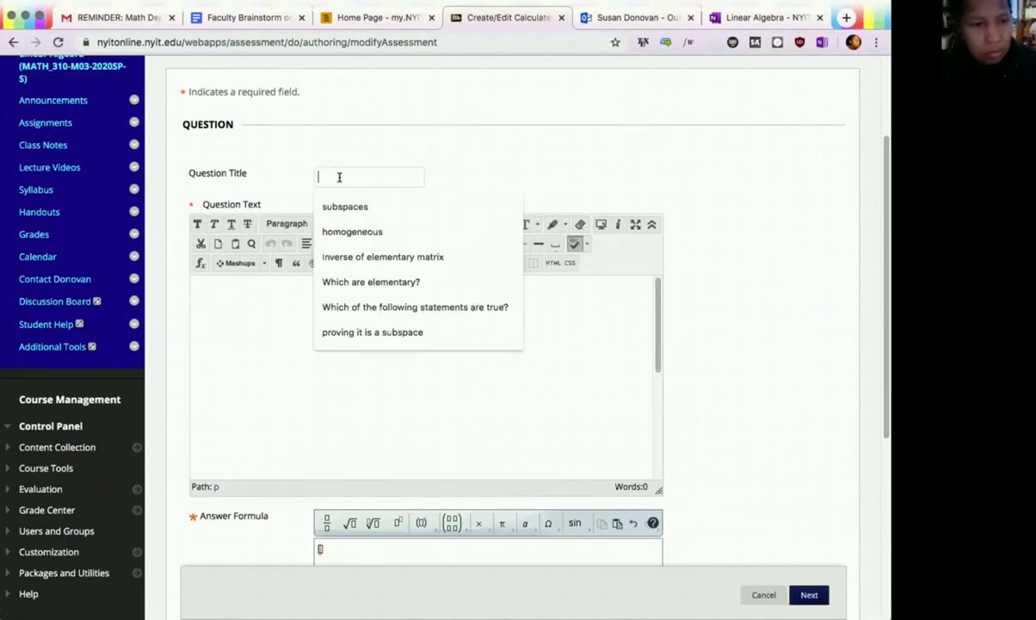
text(factoring)
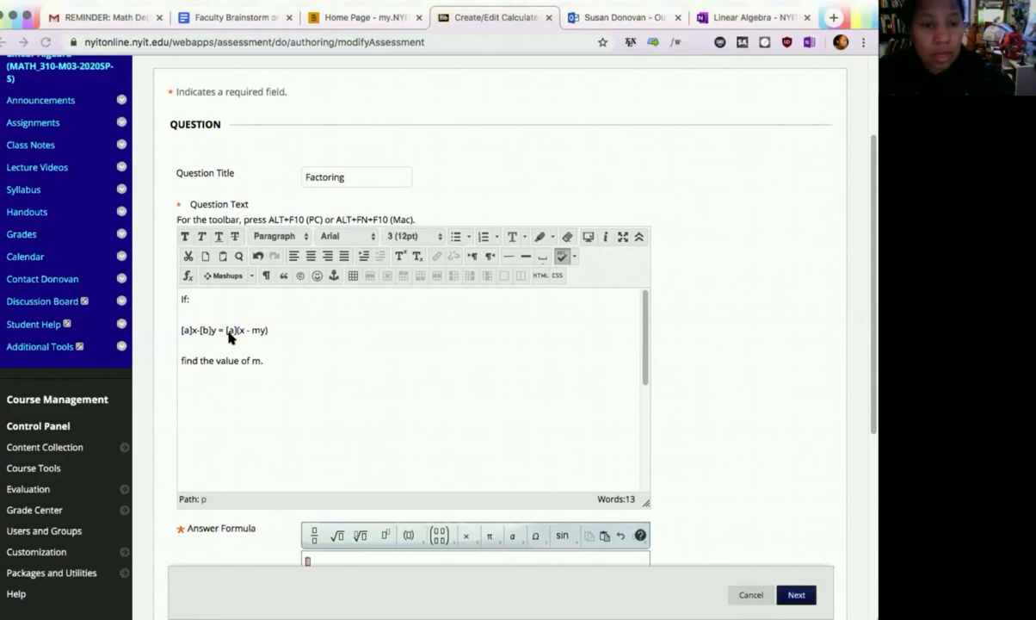
scroll(361, 414, down, 2)
scroll(361, 414, up, 2)
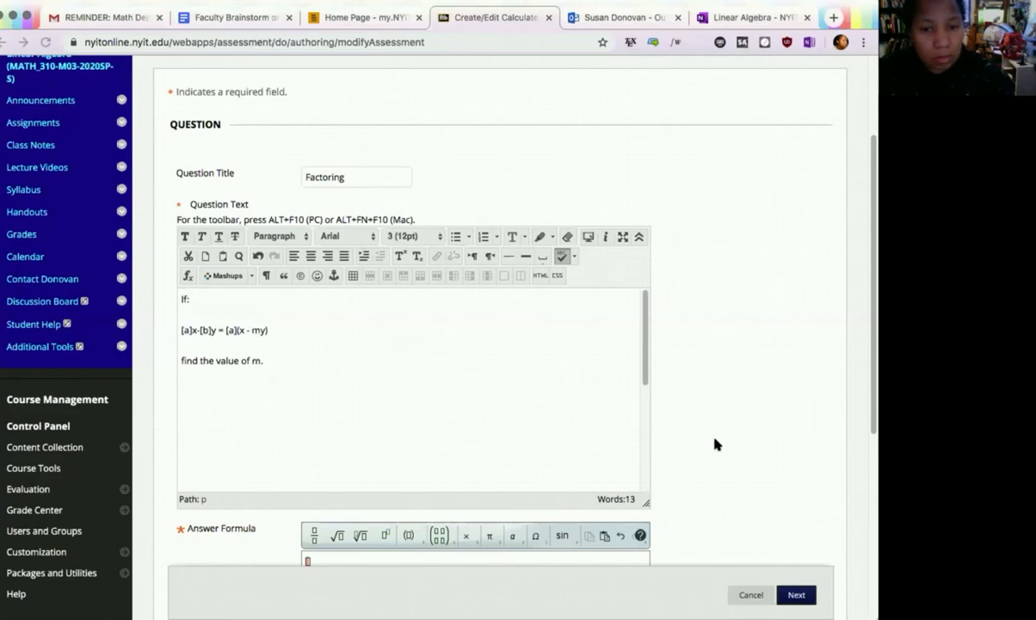
scroll(715, 444, down, 3)
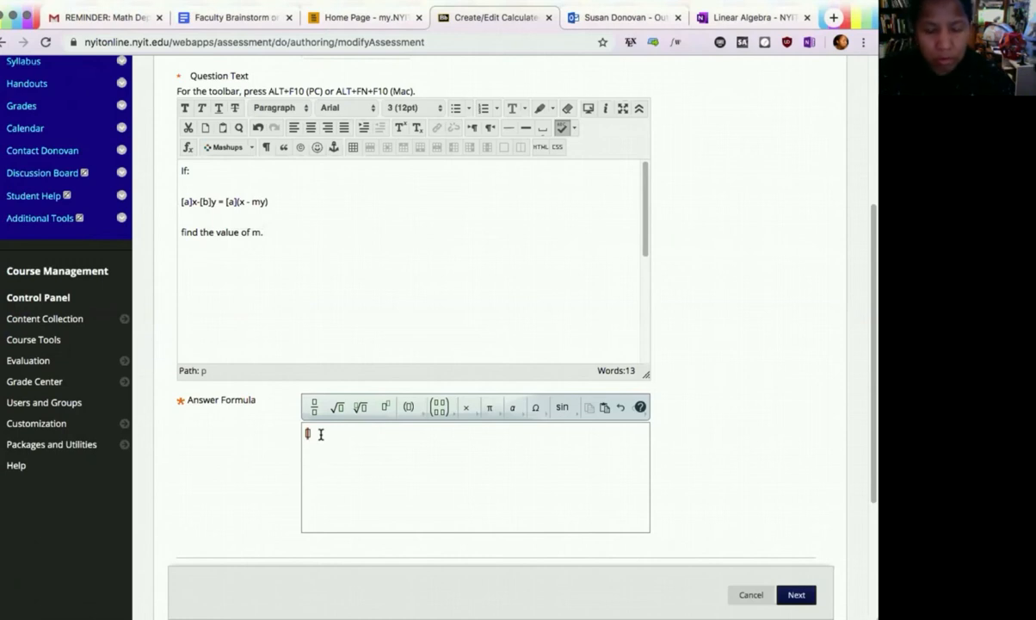
text(/x)
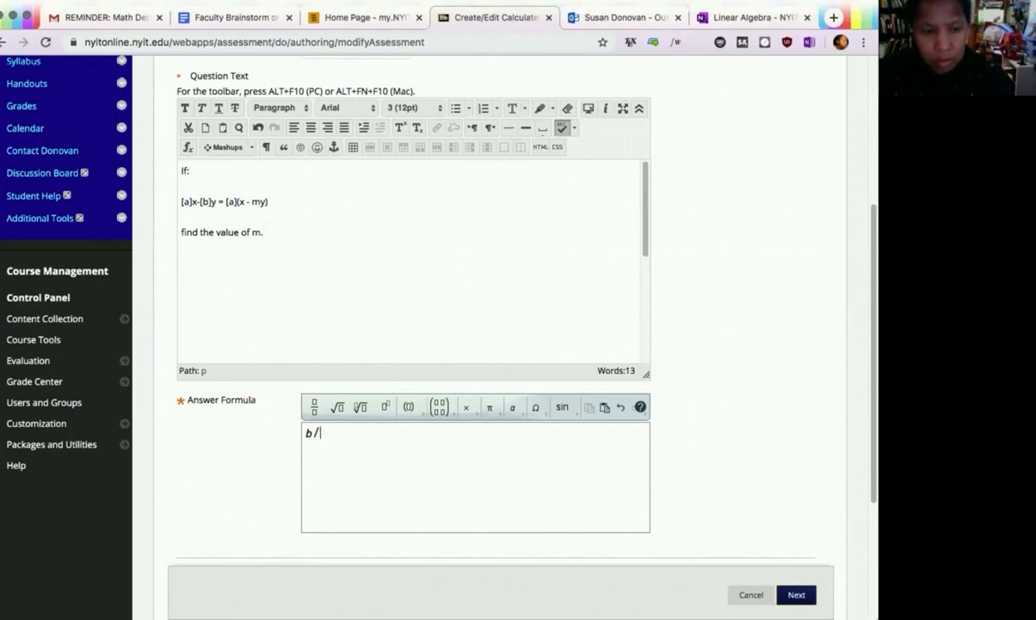
text(za)
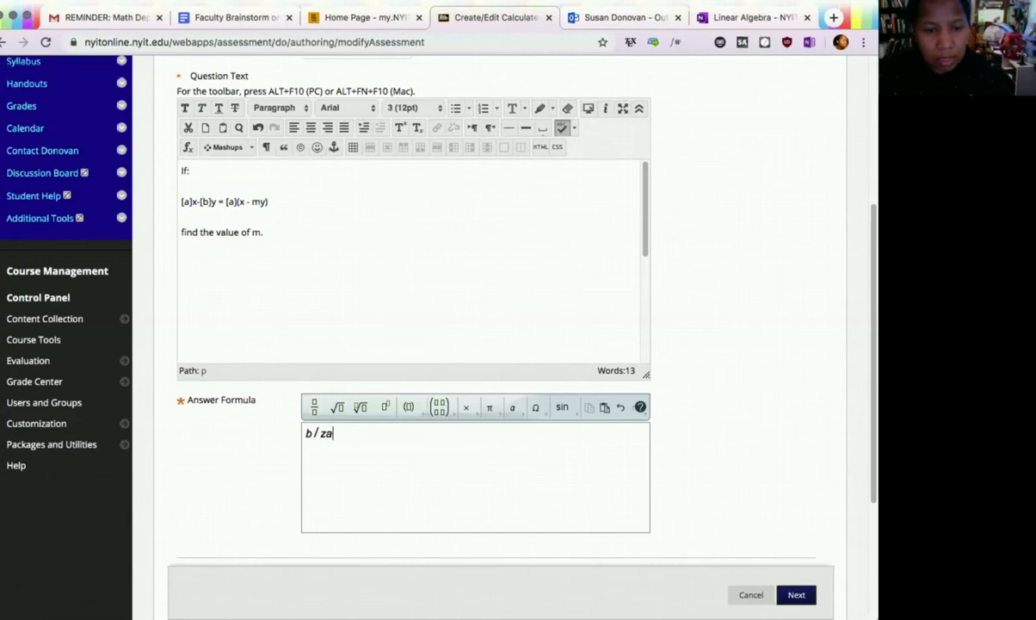
key(BackSpace)
key(BackSpace)
key(BackSpace)
key(BackSpace)
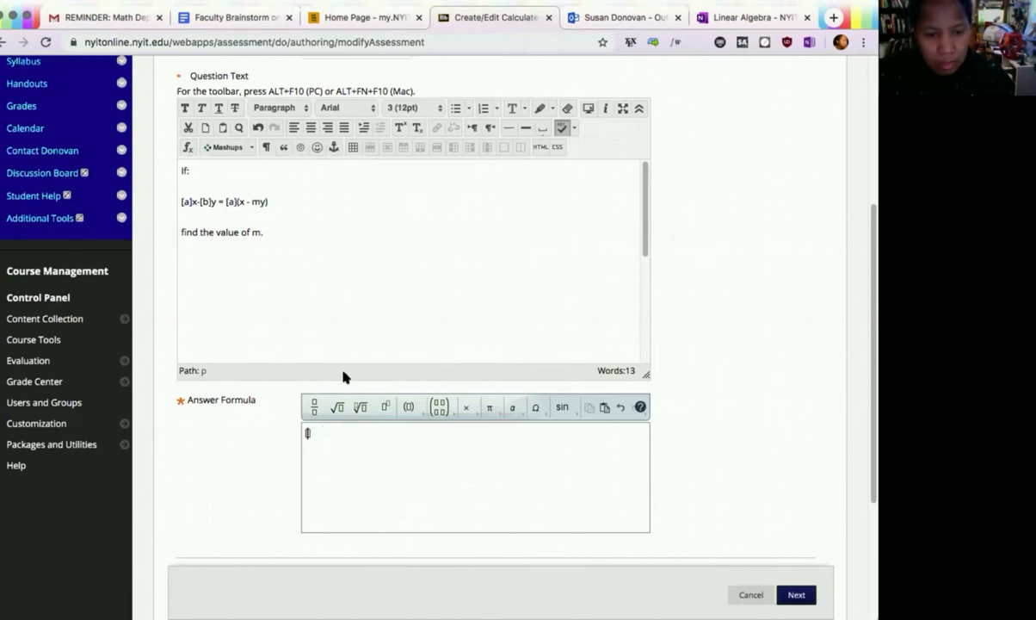
- Enter the answer formula as a stacked fraction with b over a, and continue to the variable definitions
click(314, 406)
text(b/)
key(Down)
text(z)
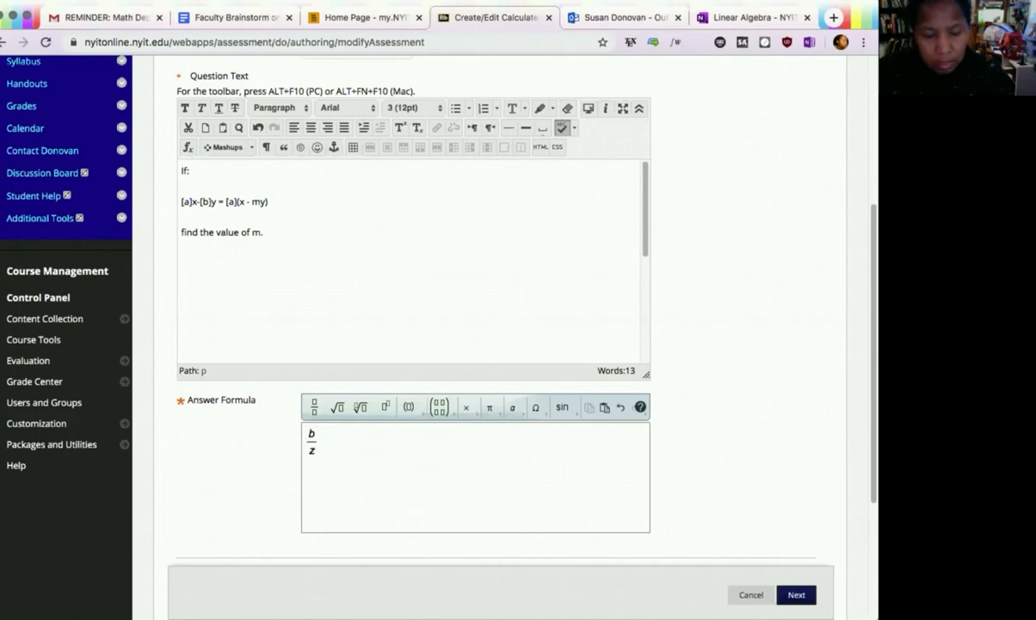
text(s)
scroll(711, 571, down, 1)
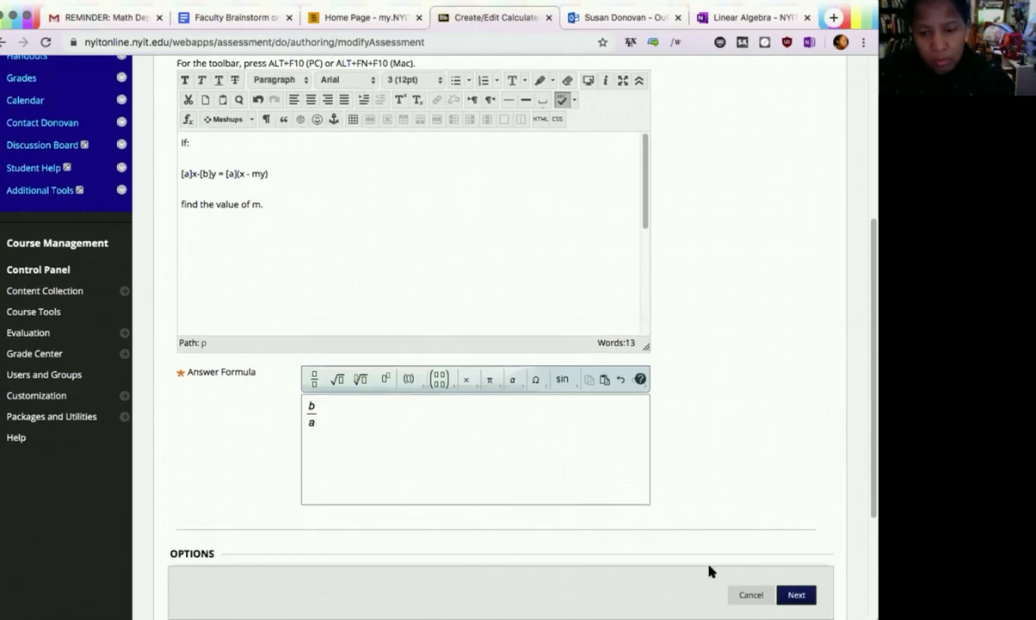
scroll(731, 562, down, 5)
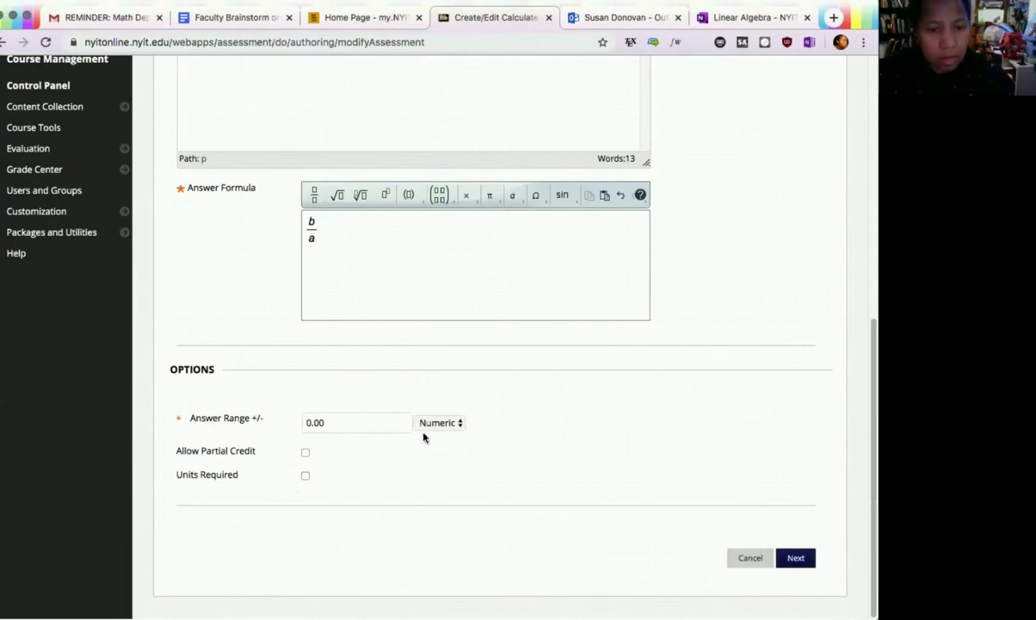
click(805, 562)
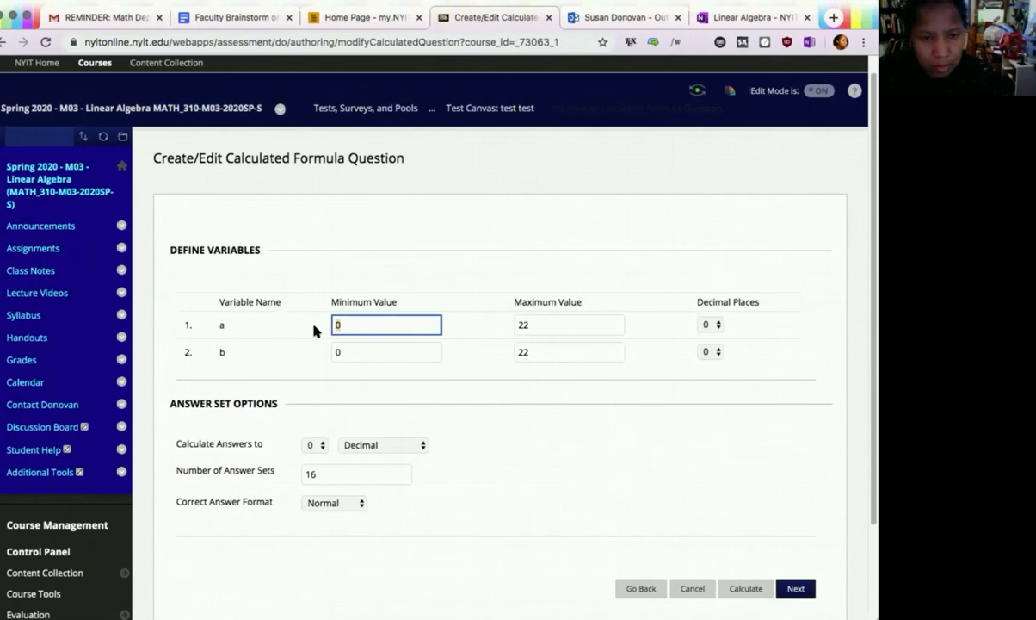
- Set the minimum value of both variables a and b to 2
text(2)
key(Tab)
text(2)
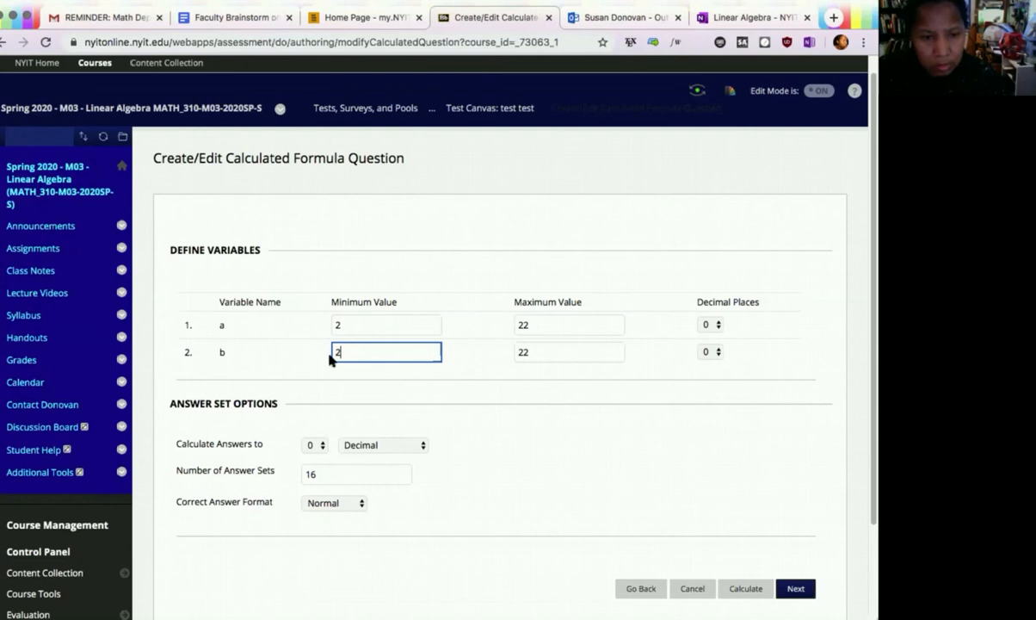
- Set the answers to be calculated to 2 decimal places and generate the answer sets
scroll(447, 436, down, 2)
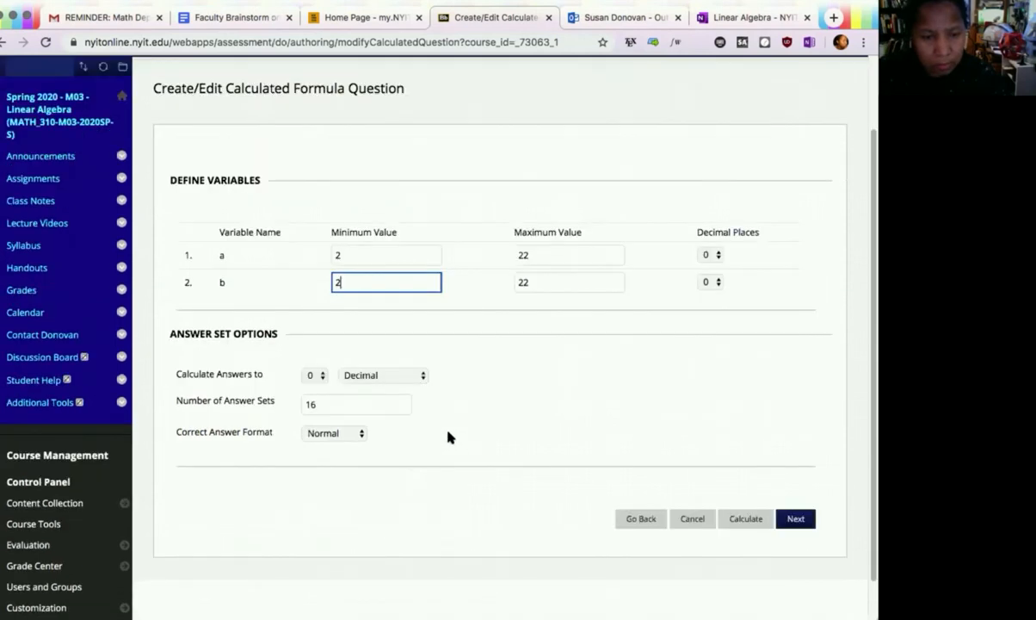
click(312, 372)
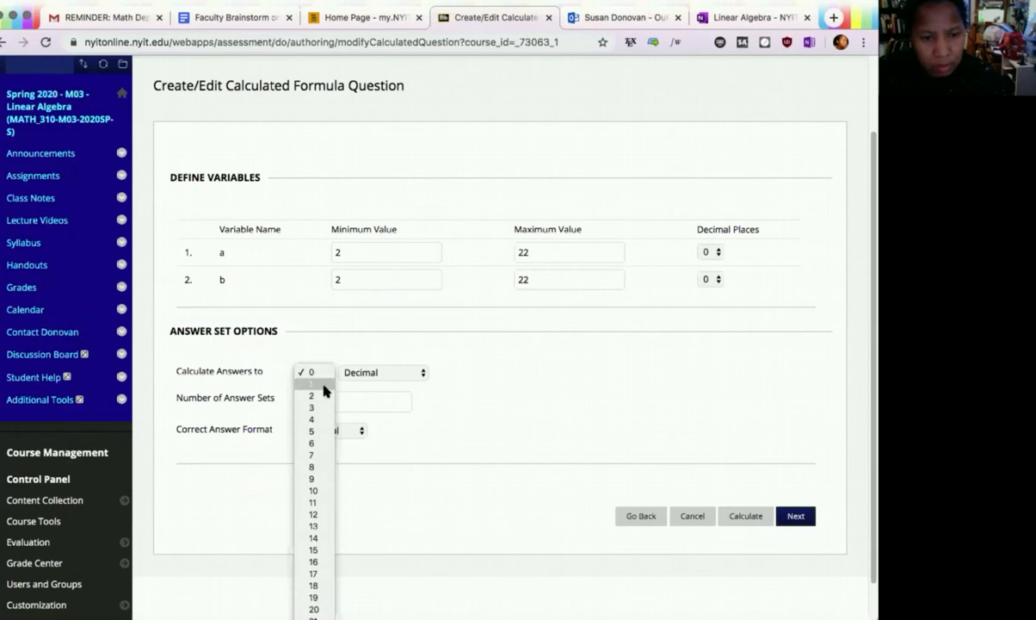
click(327, 385)
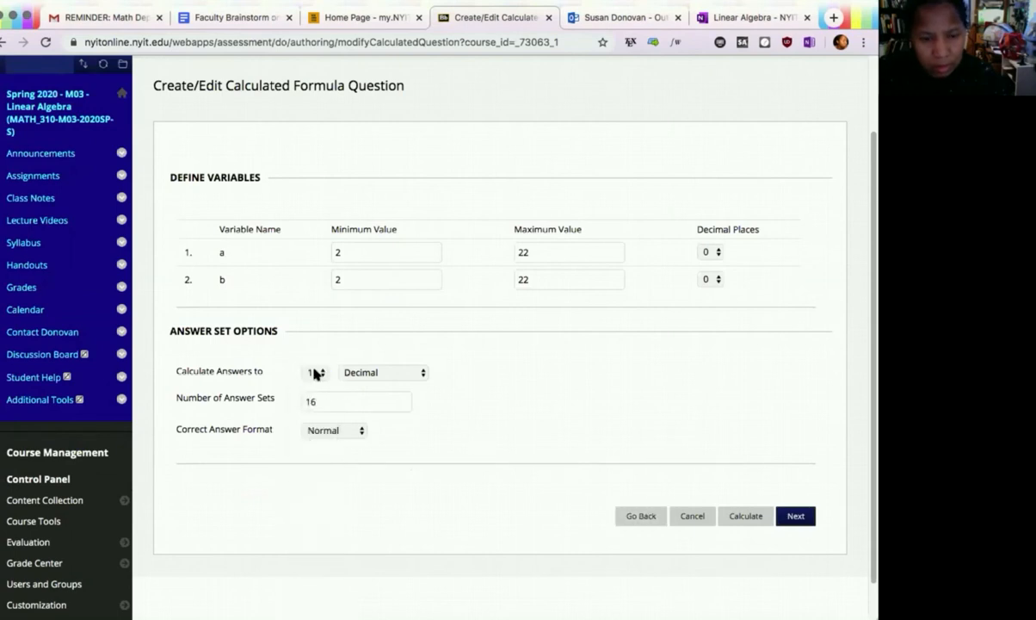
click(317, 373)
click(324, 385)
scroll(516, 438, down, 1)
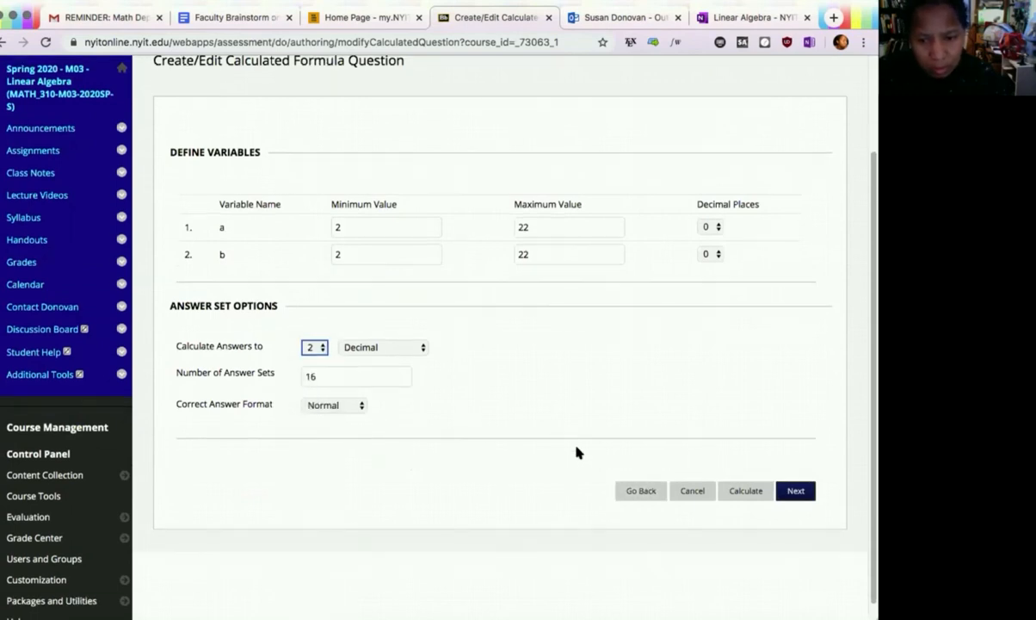
click(745, 496)
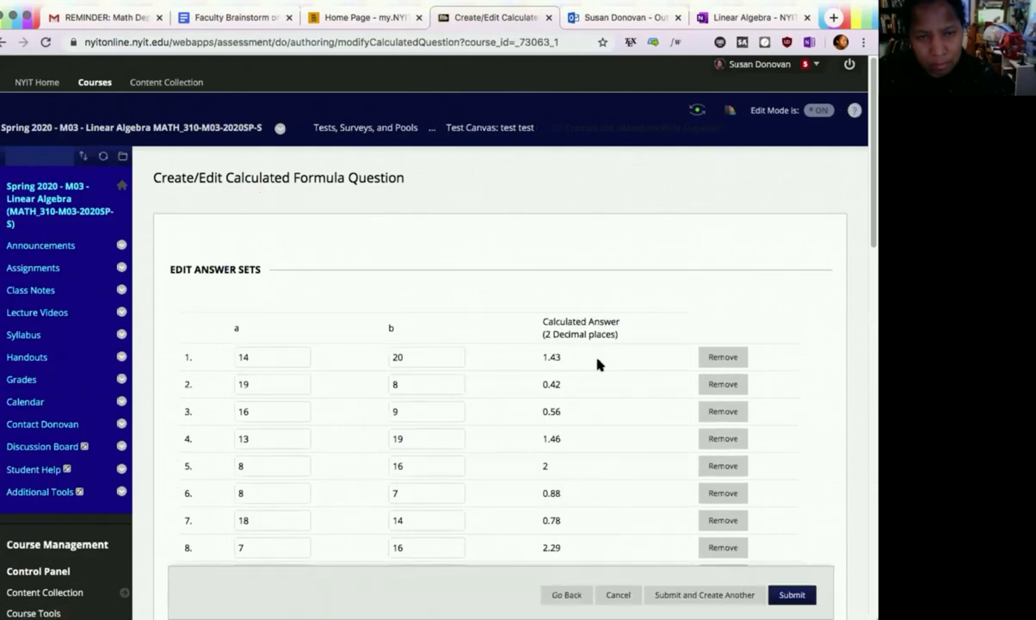
- Review the a and b values and calculated answers in all answer sets, and submit the question
scroll(600, 363, down, 1)
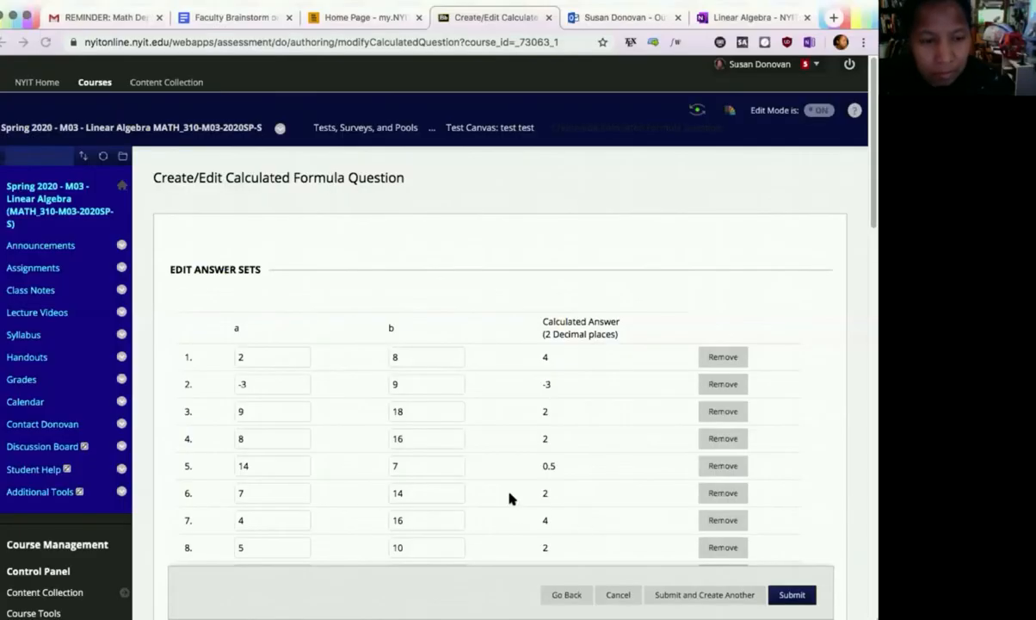
scroll(511, 493, down, 3)
scroll(507, 495, down, 1)
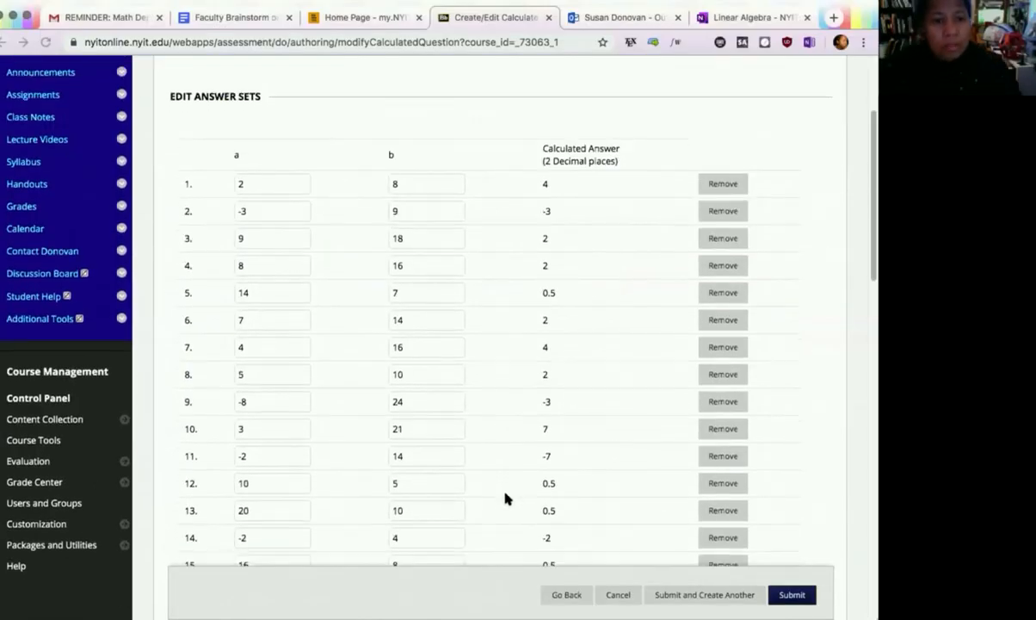
scroll(505, 498, down, 1)
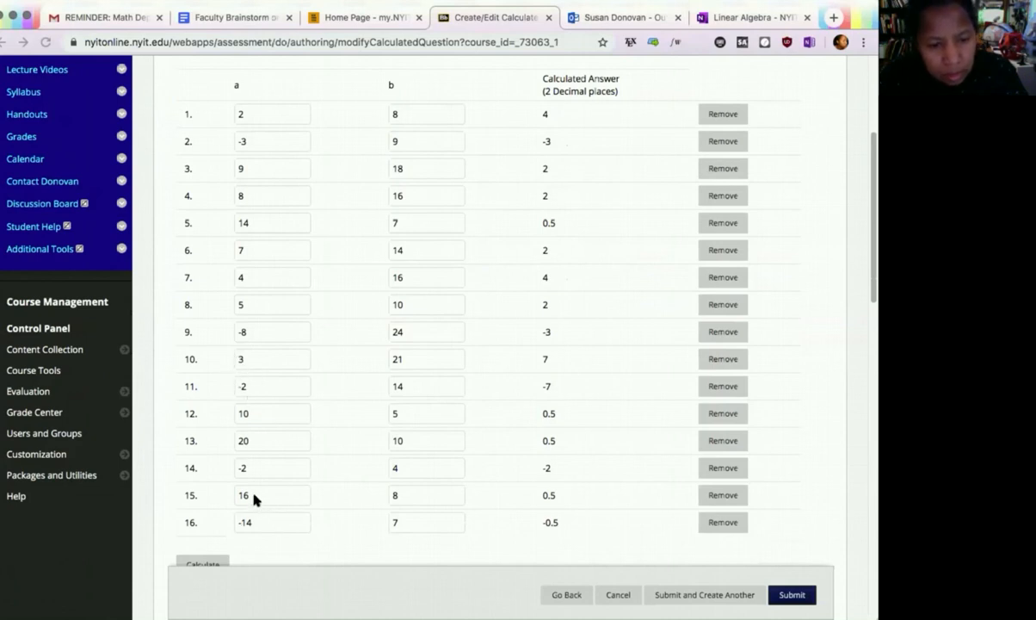
scroll(643, 523, down, 5)
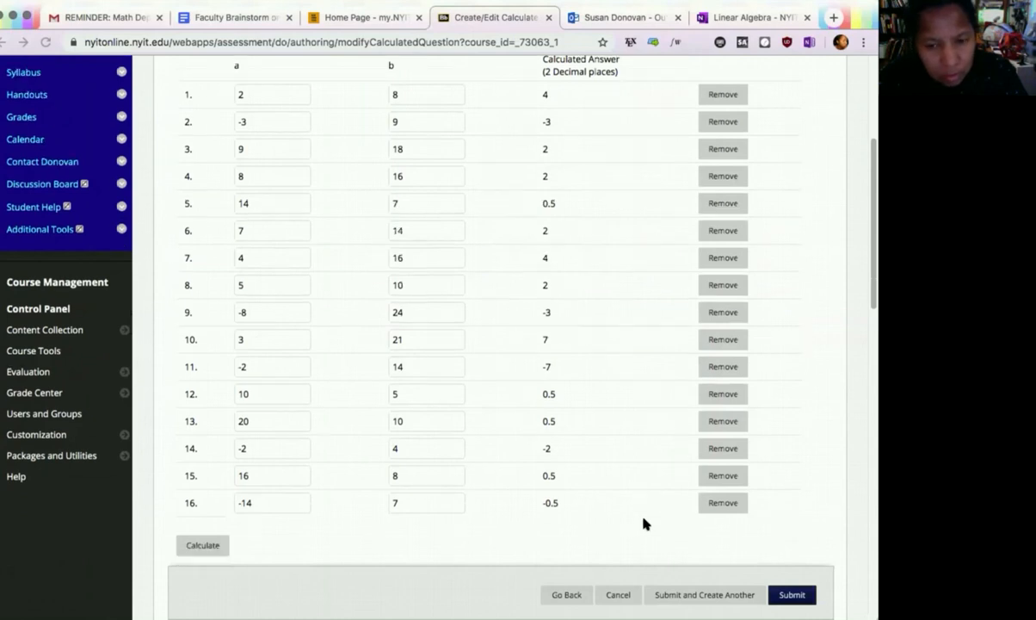
scroll(643, 522, down, 1)
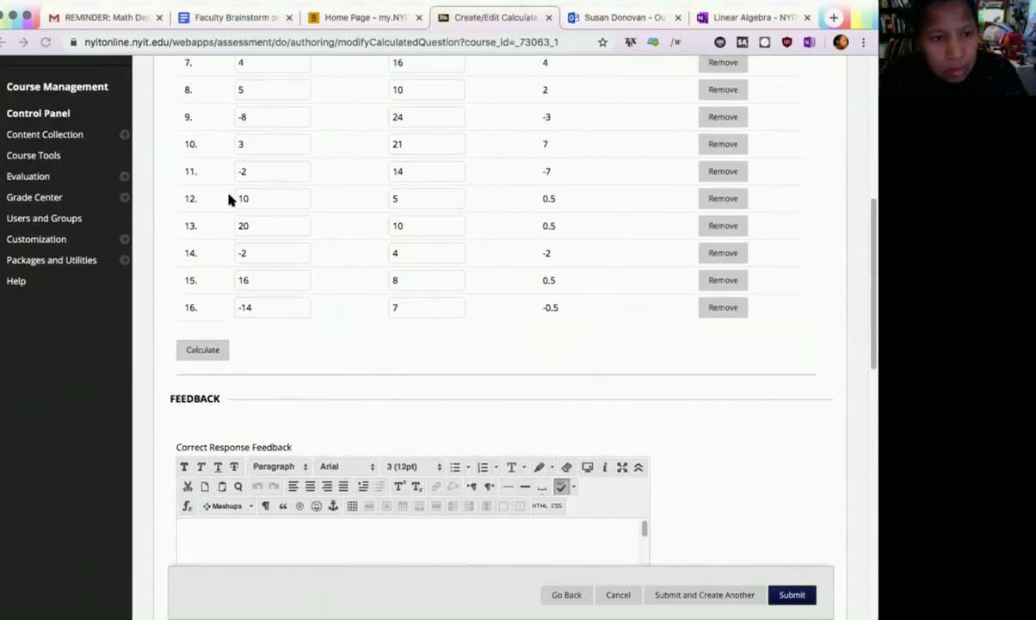
scroll(745, 525, down, 10)
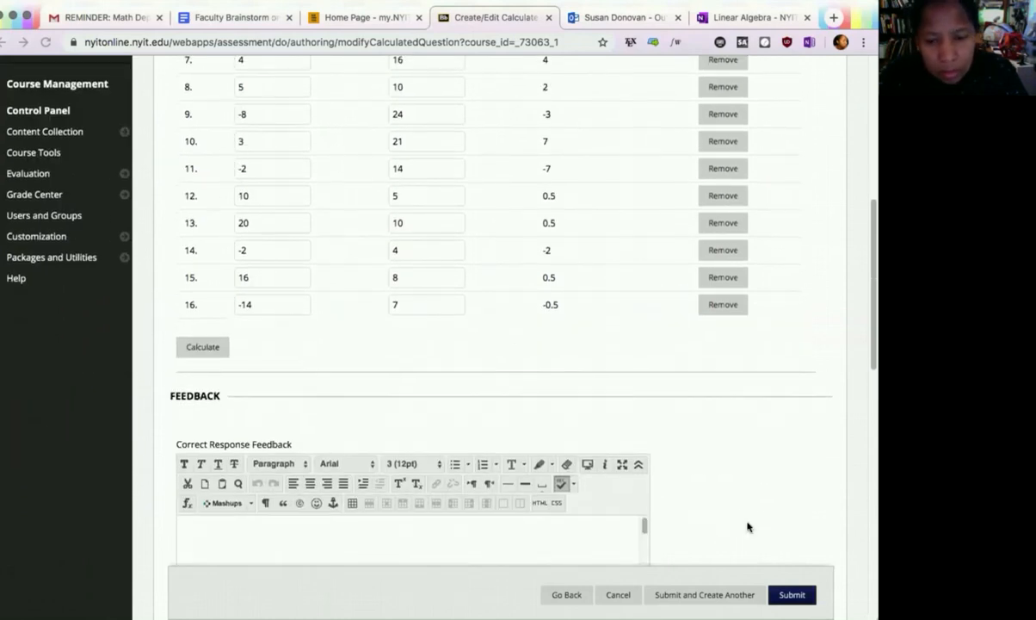
scroll(737, 499, down, 8)
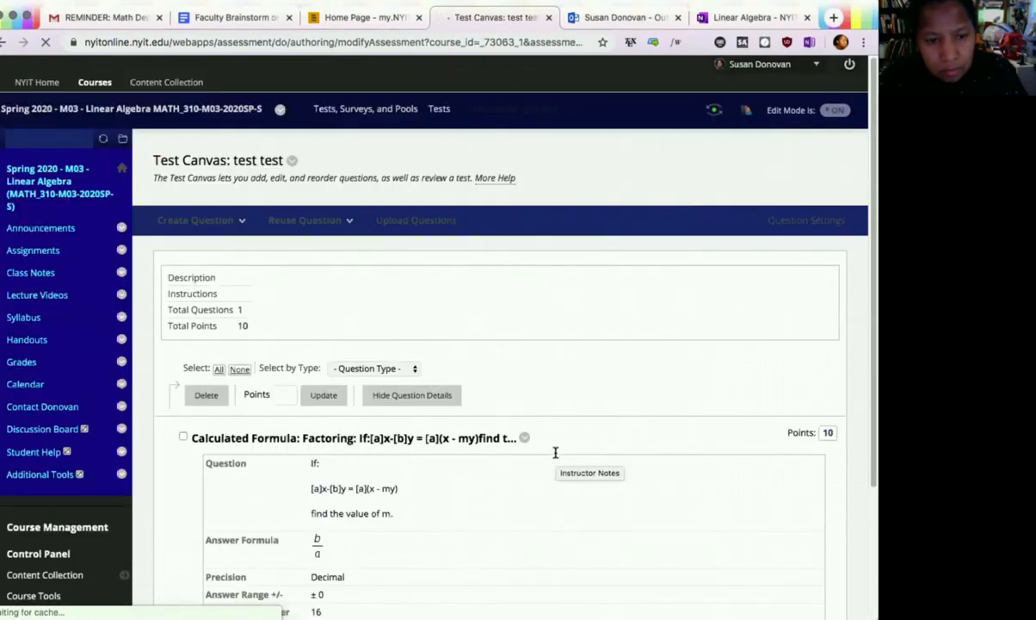
- Check the new Factoring question, finish the test canvas, and submit "test test" as the existing test to add to Assignments
scroll(555, 452, down, 5)
scroll(555, 452, down, 1)
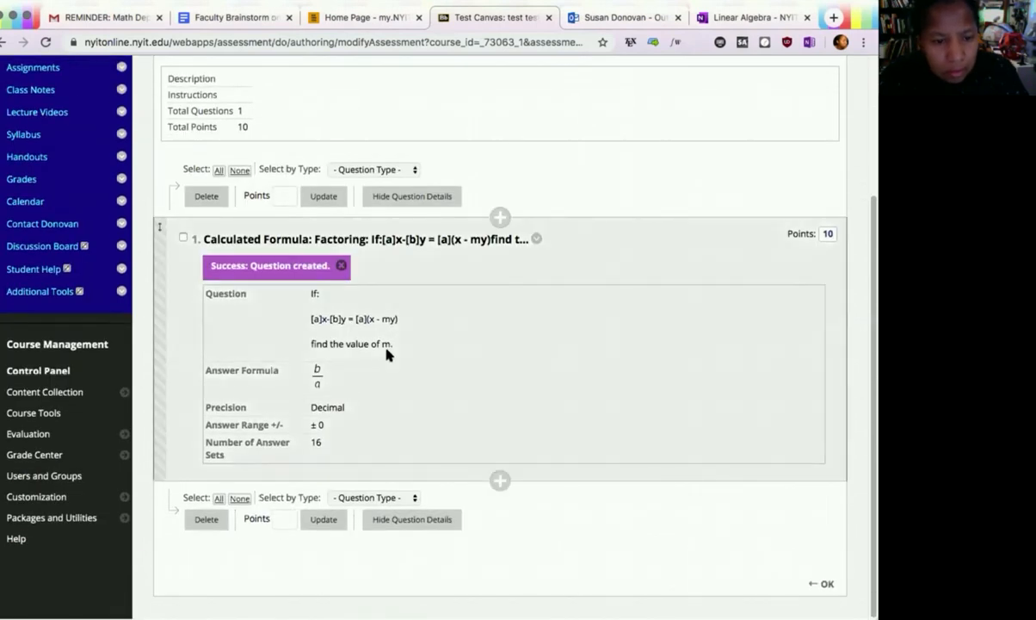
scroll(387, 338, up, 1)
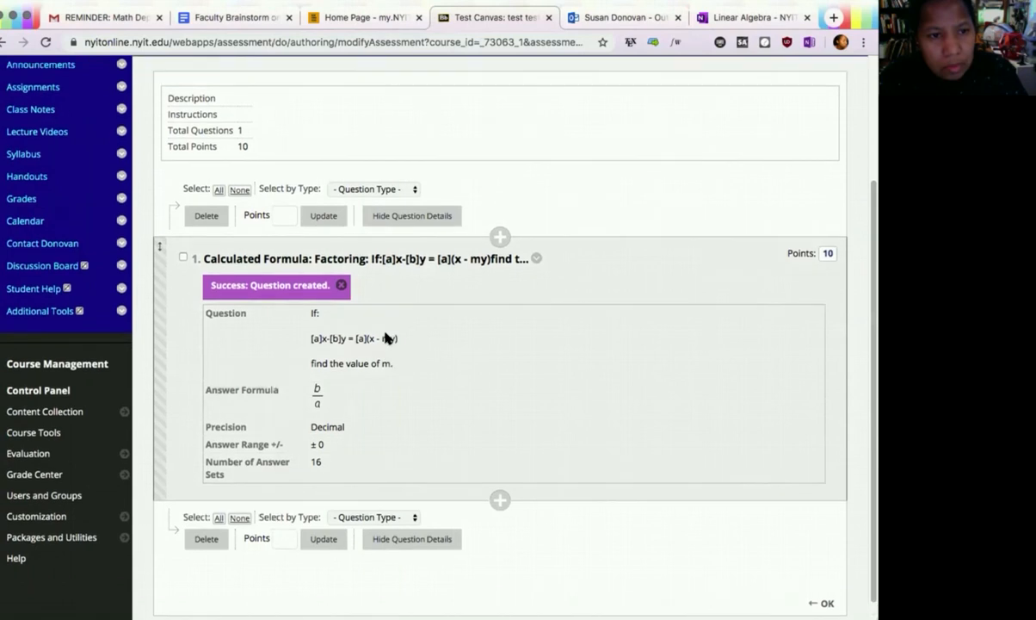
scroll(387, 337, down, 1)
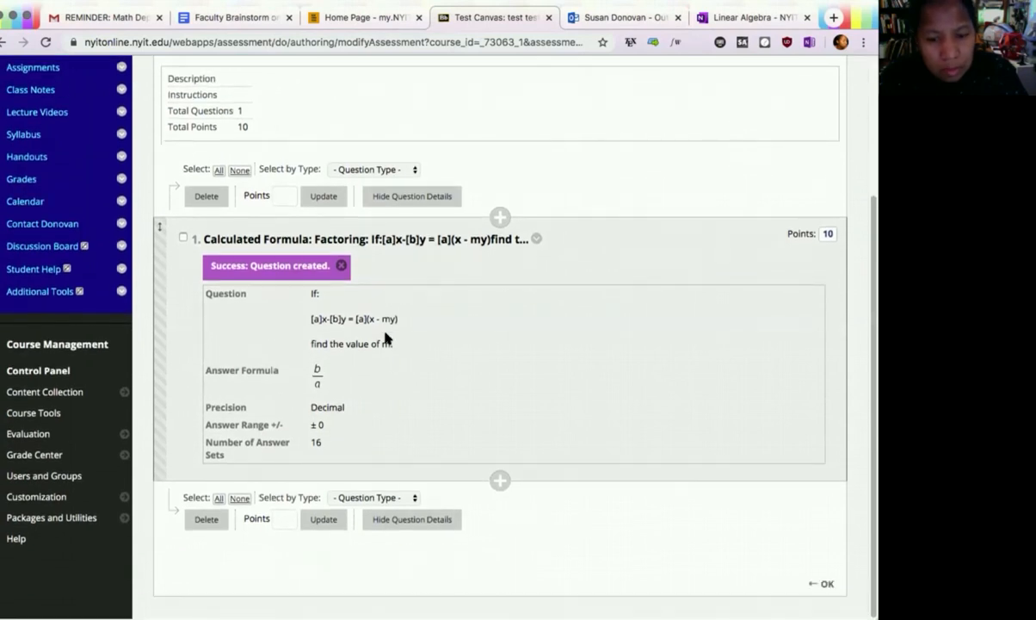
scroll(386, 337, up, 5)
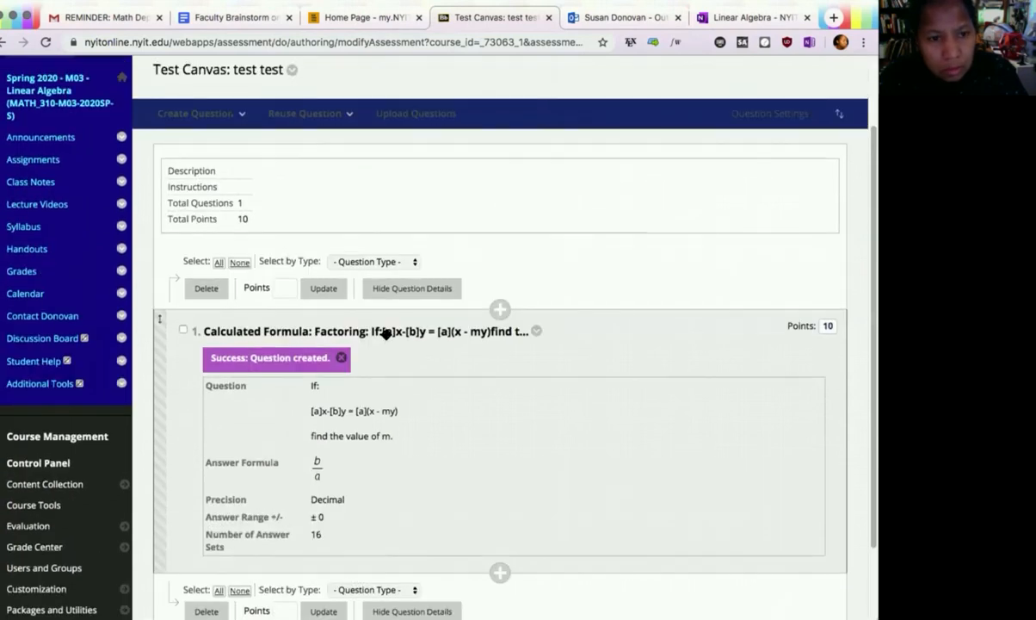
scroll(688, 456, down, 5)
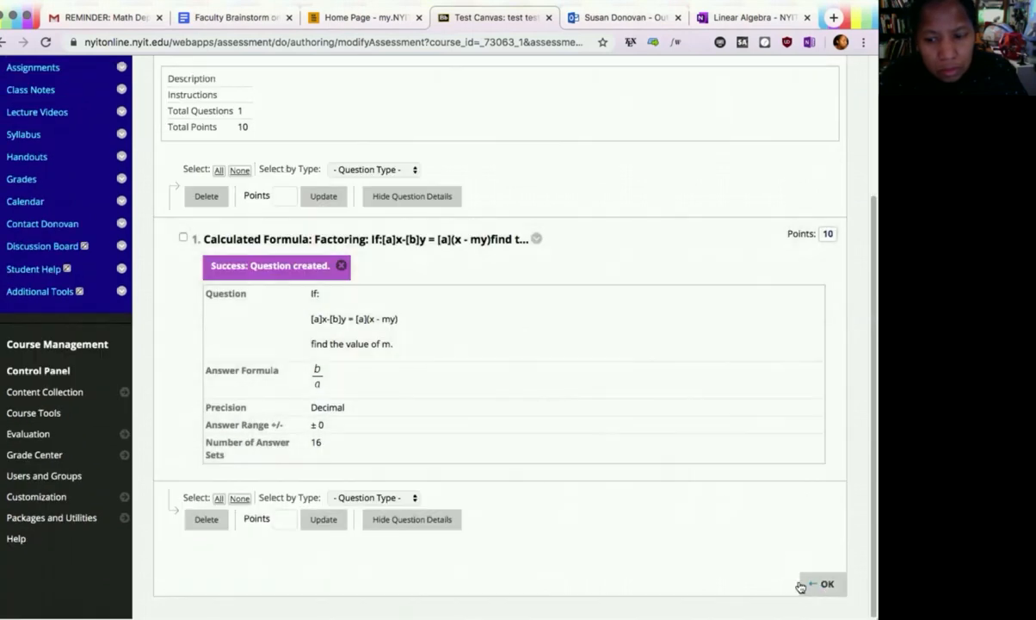
click(803, 584)
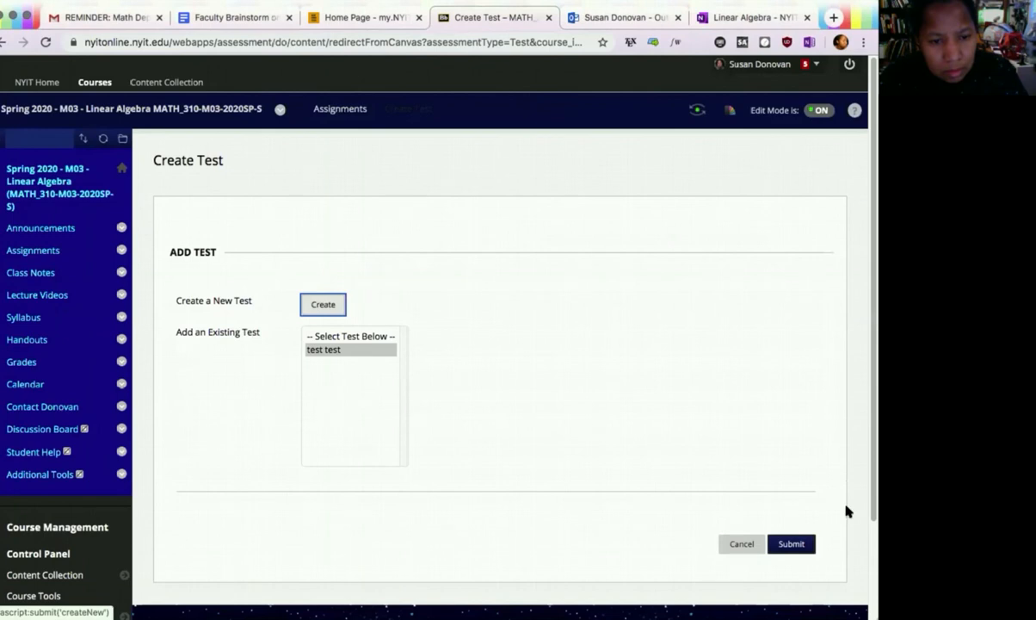
click(793, 542)
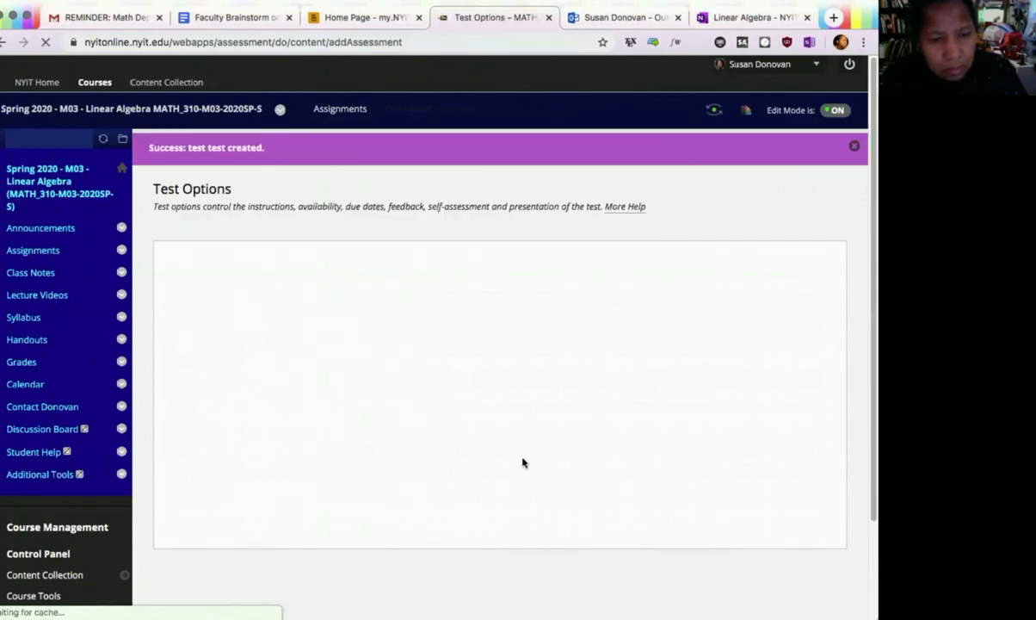
- Submit the test options for "test test" with the default availability settings
scroll(624, 480, down, 6)
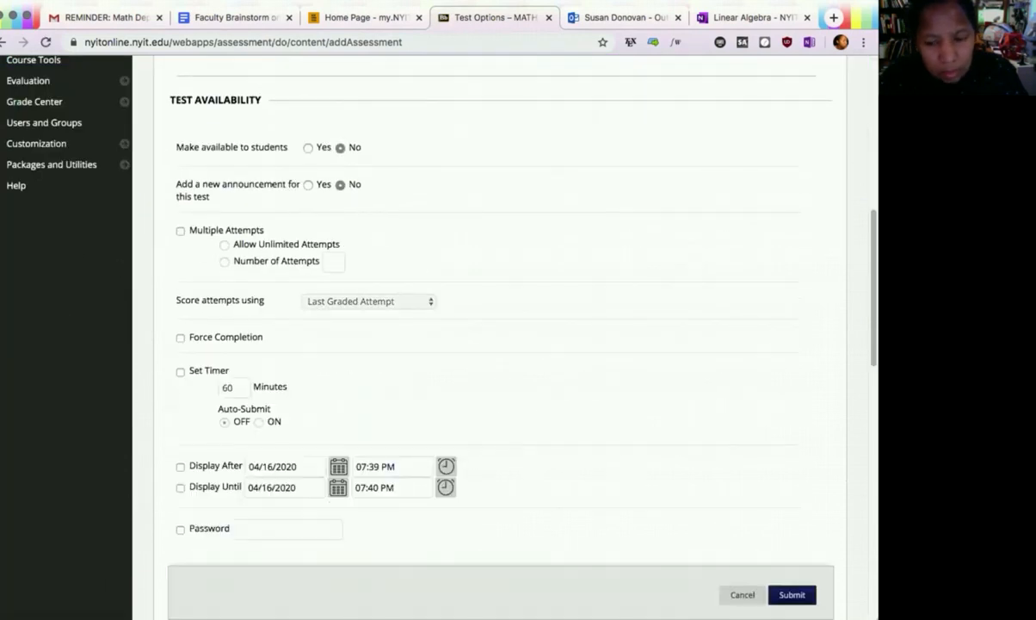
click(792, 595)
scroll(493, 355, up, 2)
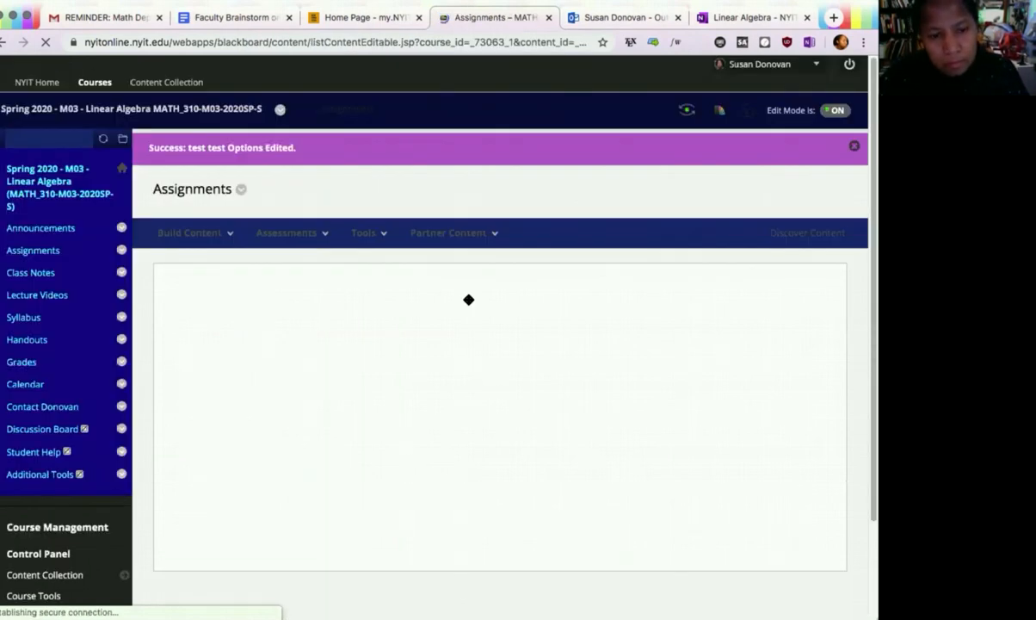
- Open "test test" from the Assignments list and begin its preview attempt
scroll(363, 396, down, 5)
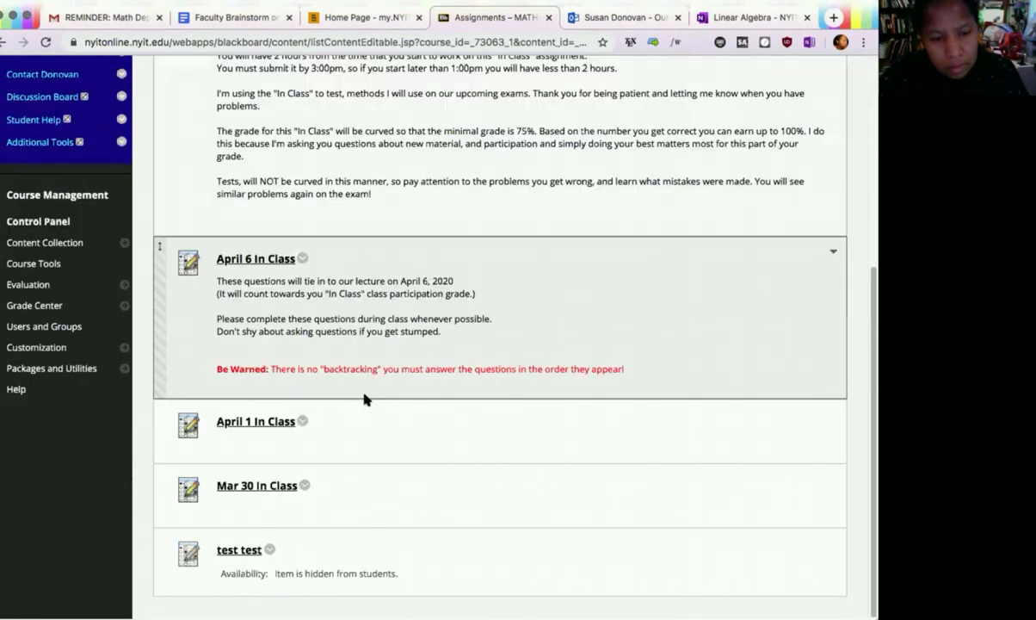
click(239, 549)
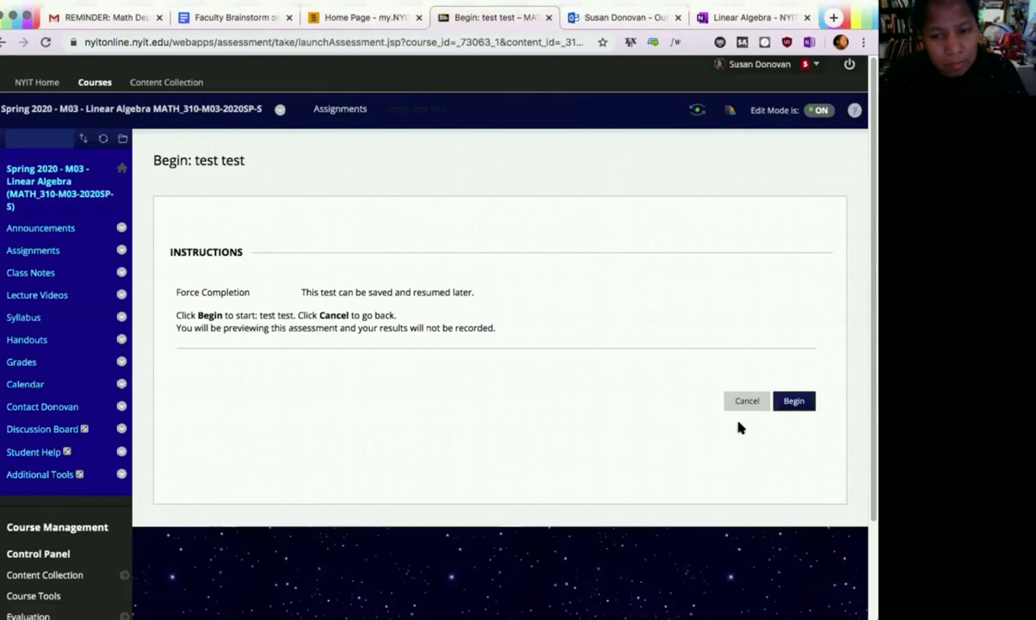
click(794, 401)
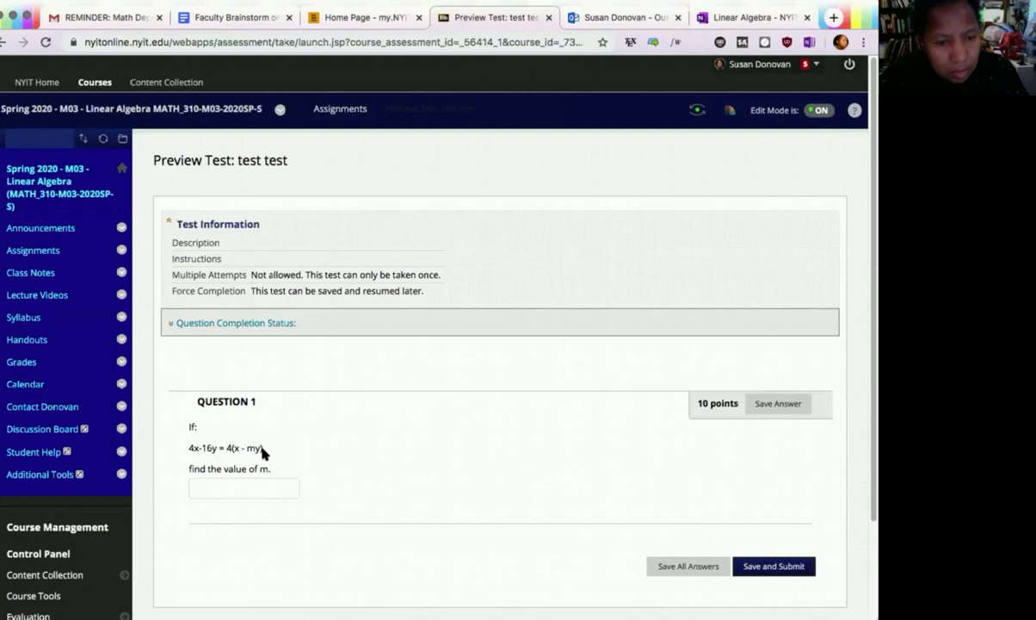
- Answer Question 1 with 4 as the value of m, and save and submit the preview test
click(259, 484)
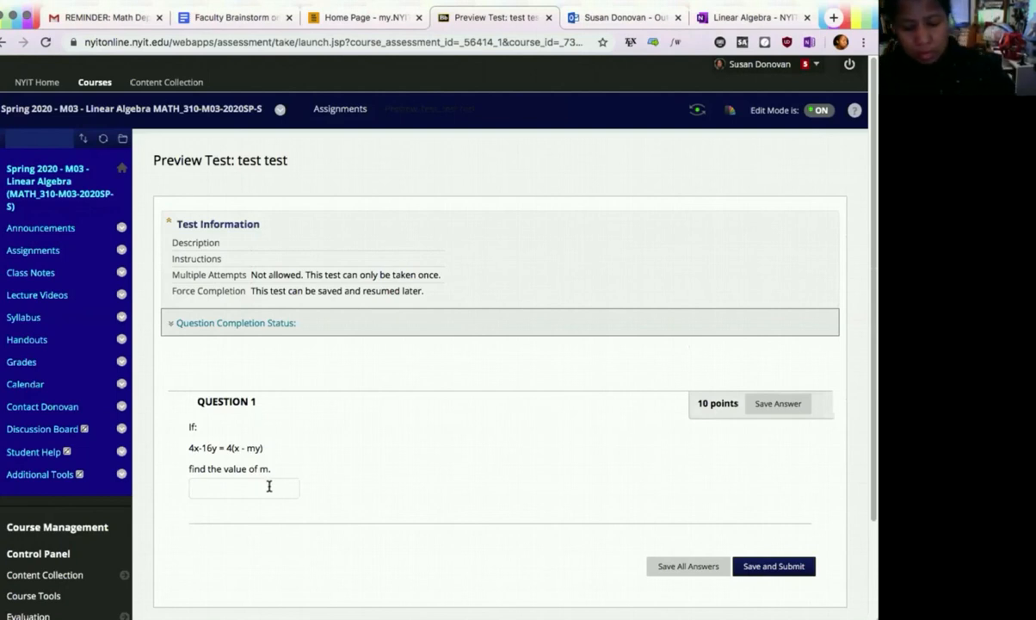
text(4)
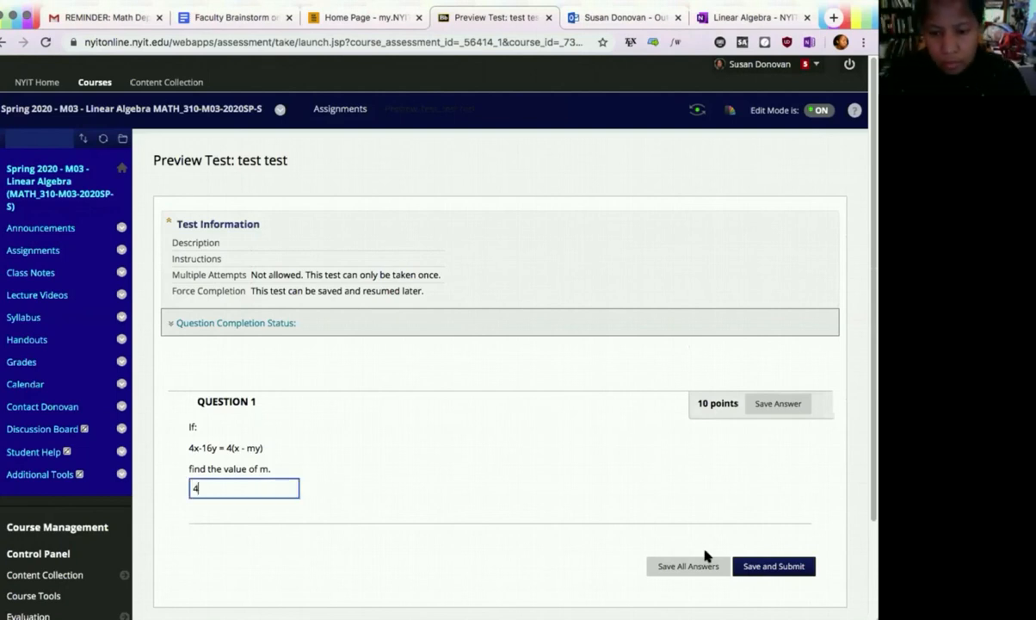
click(749, 567)
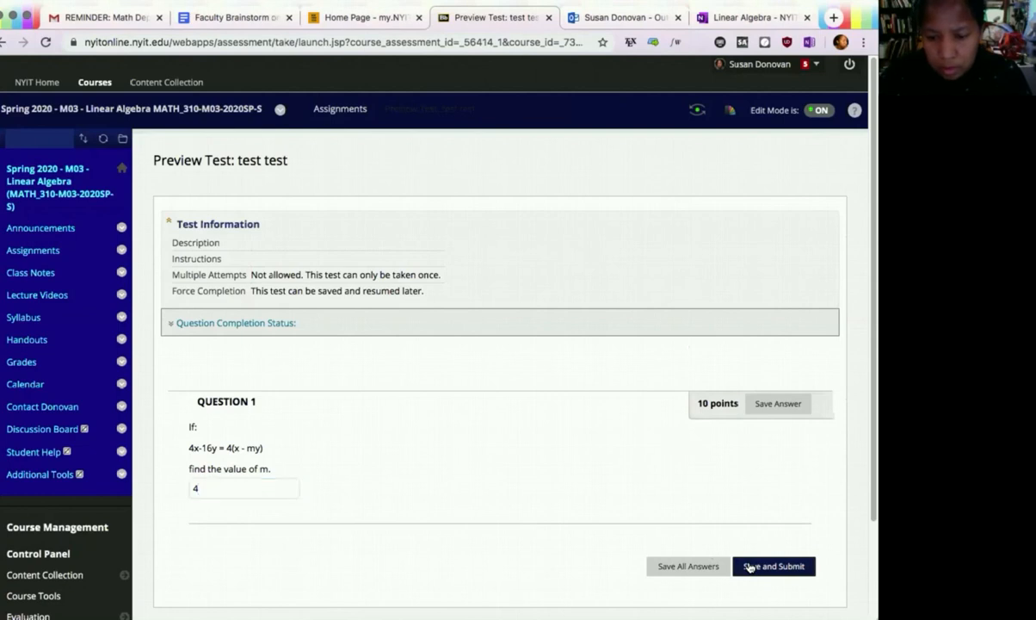